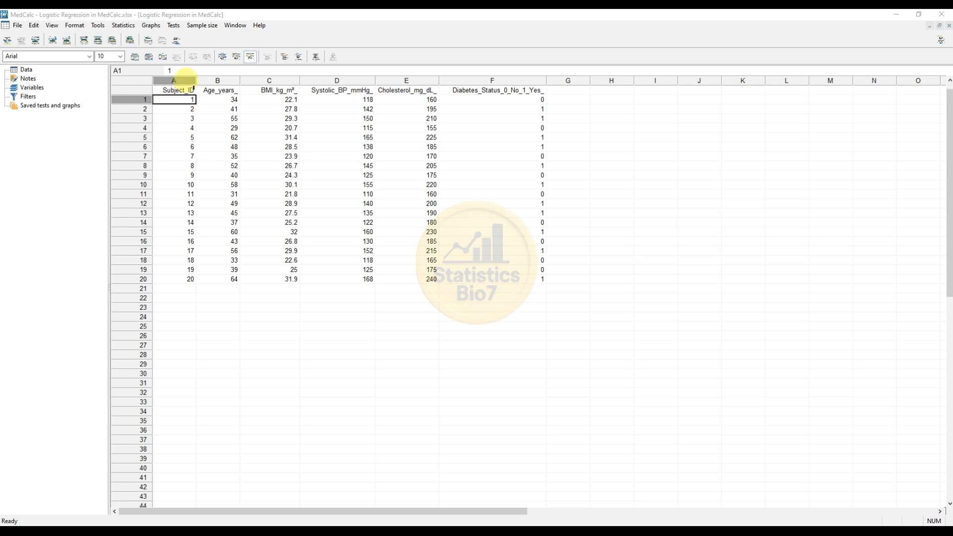
Step: Review the data columns: Subject_ID, age, BMI, systolic BP, cholesterol and diabetes status values
click(187, 78)
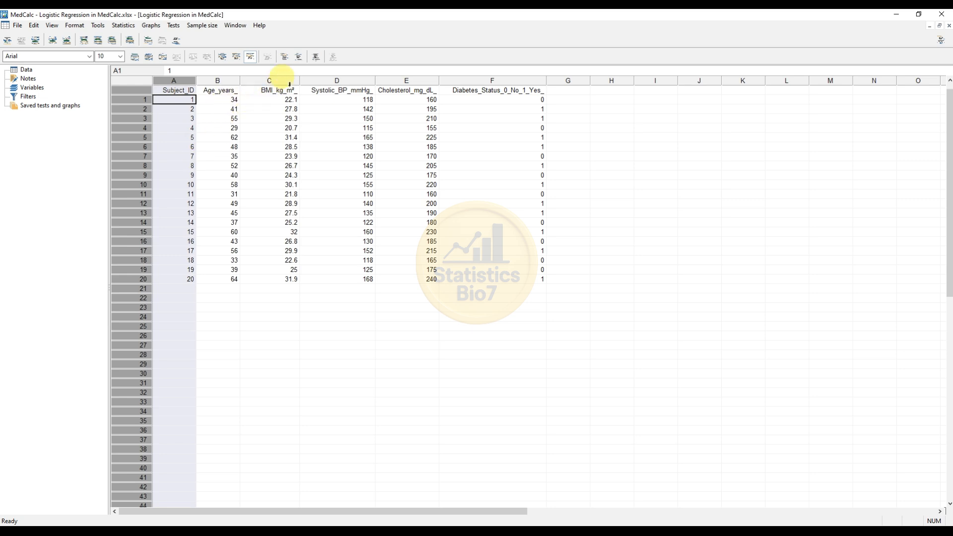
click(347, 80)
click(396, 80)
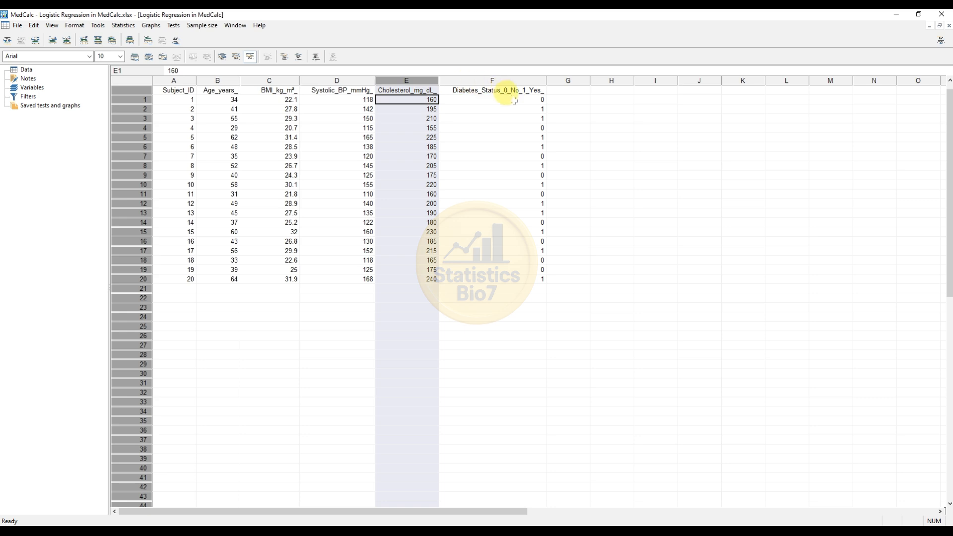
click(540, 101)
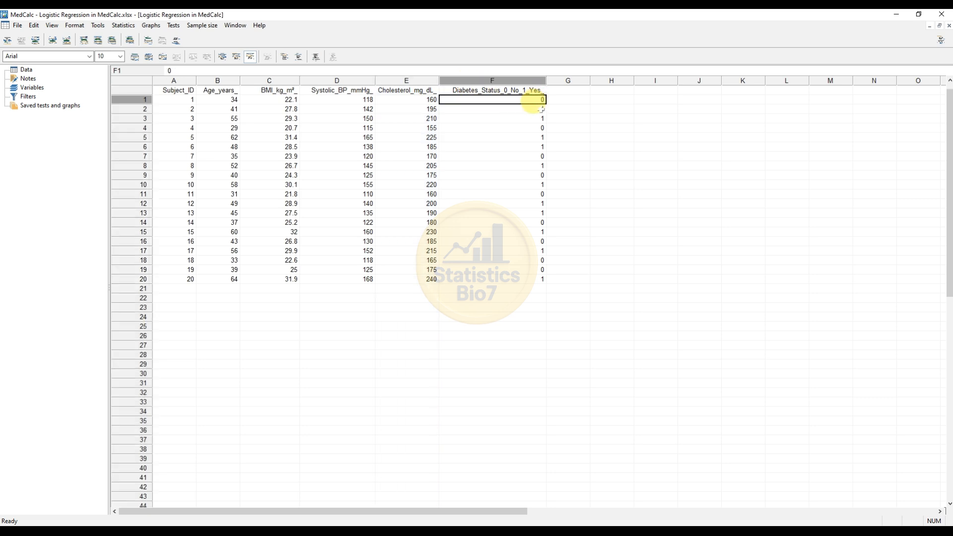
click(522, 110)
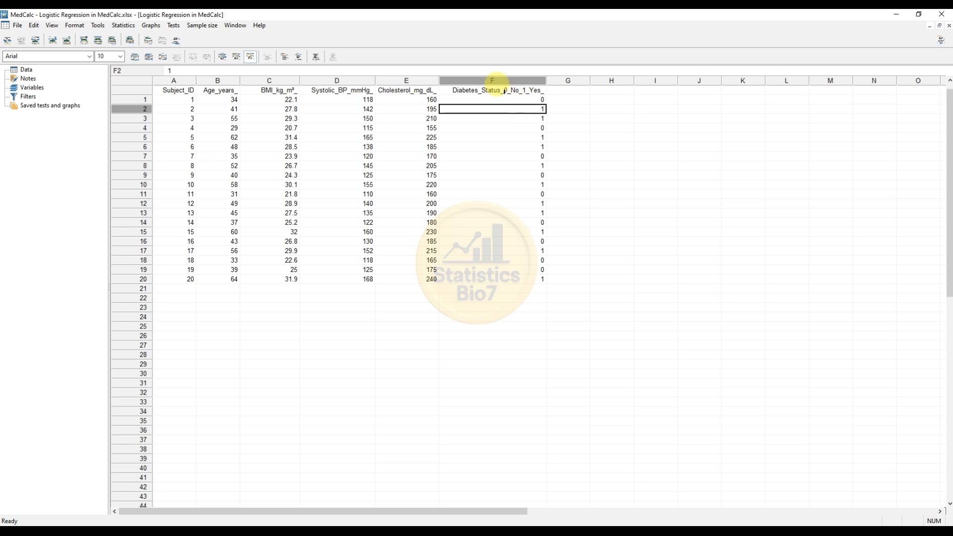
click(494, 80)
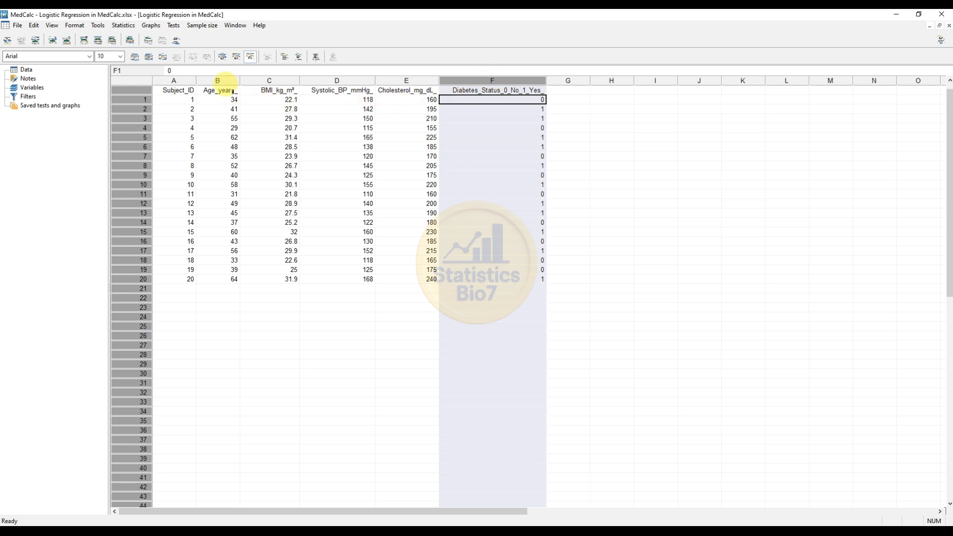
click(225, 81)
click(279, 80)
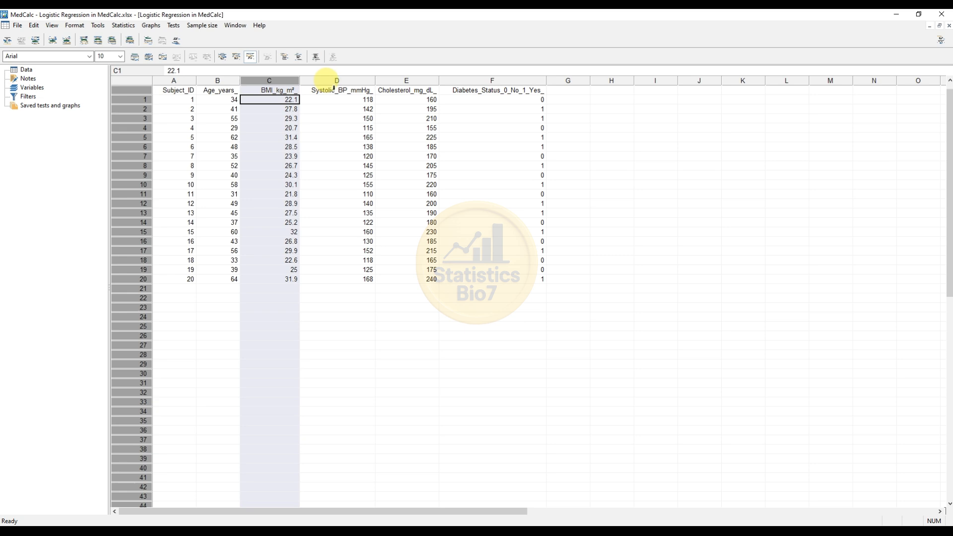
click(364, 80)
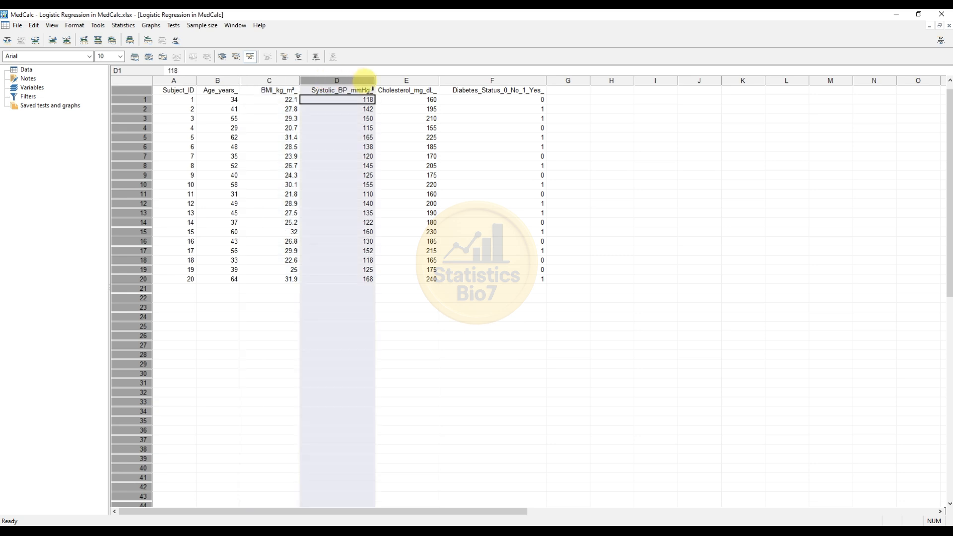
click(406, 81)
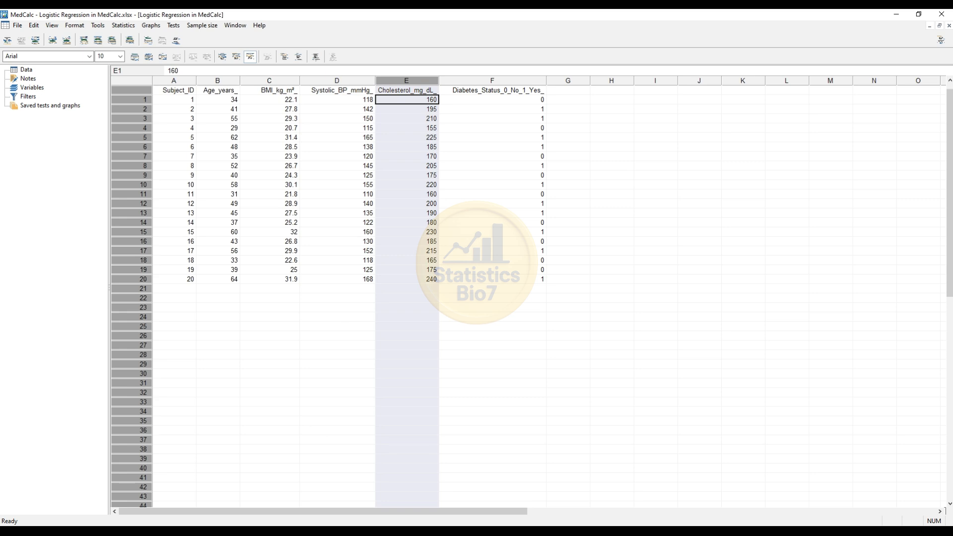
Step: Start a logistic regression with Diabetes_Status_0_No_1_Yes_ as the dependent variable
click(130, 29)
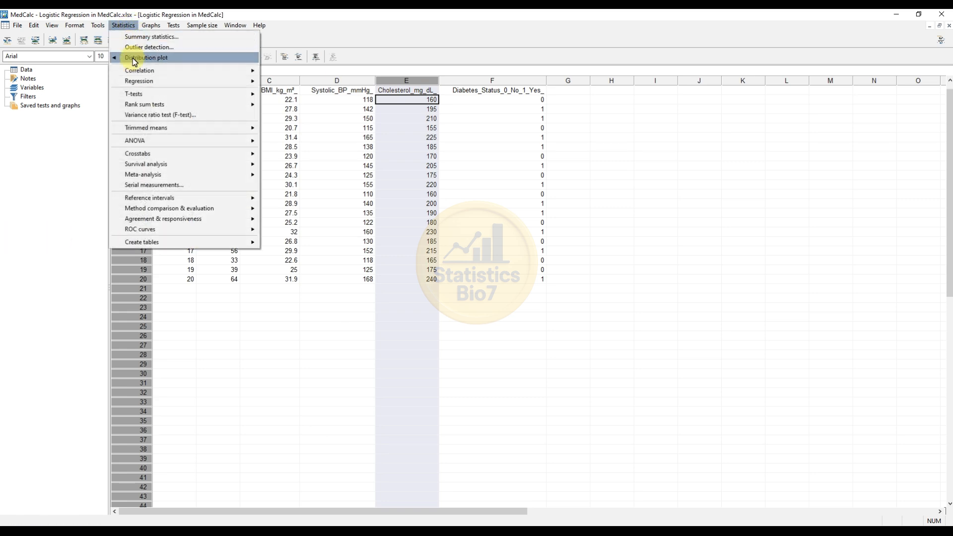
mouse_move(138, 82)
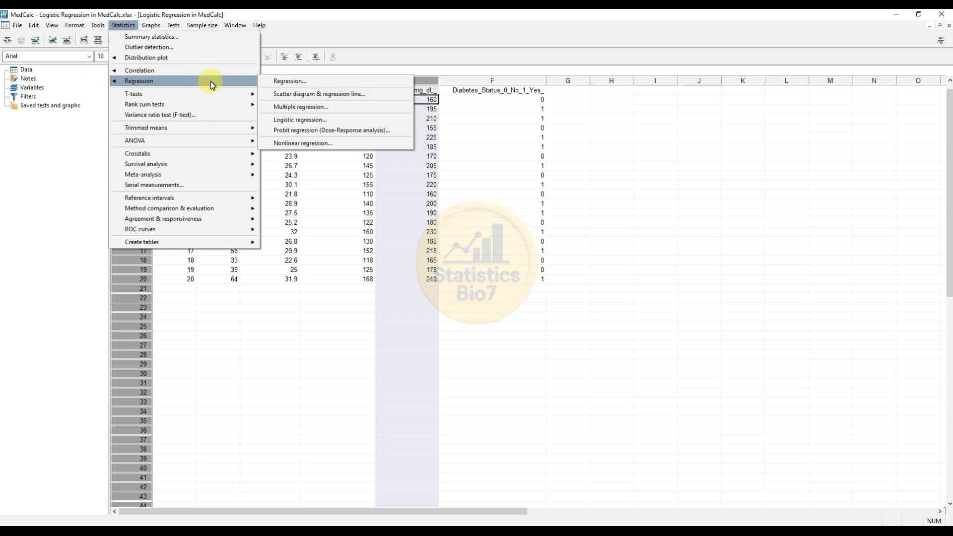
click(309, 121)
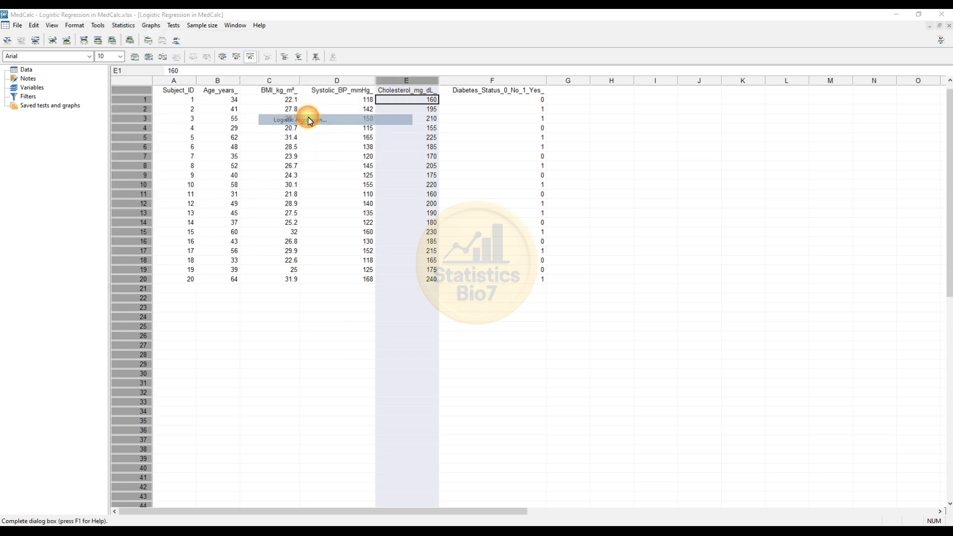
drag(439, 141, 263, 117)
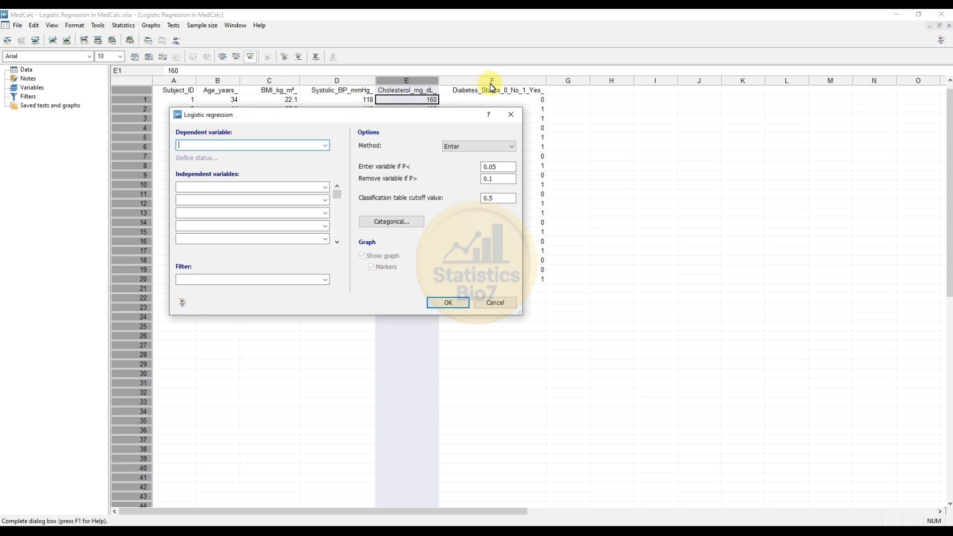
click(325, 145)
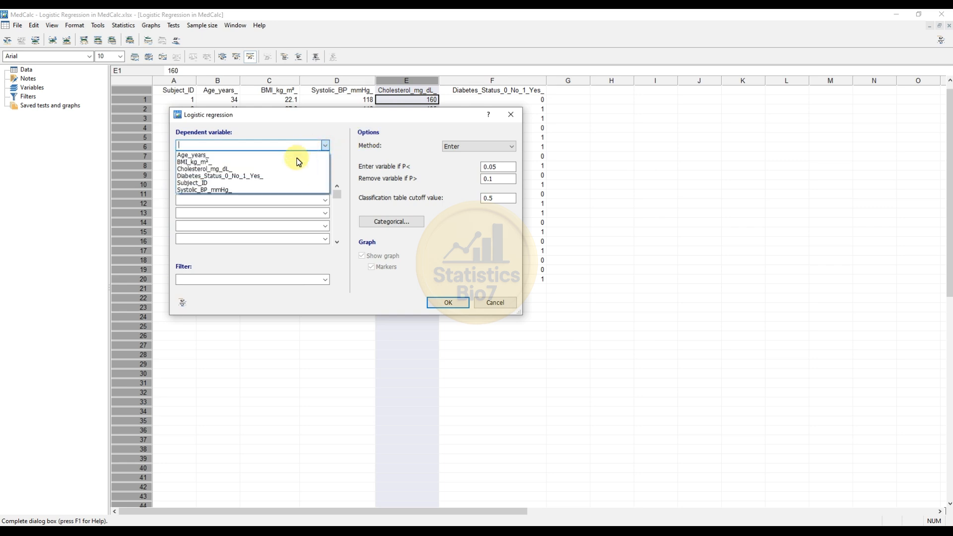
click(268, 177)
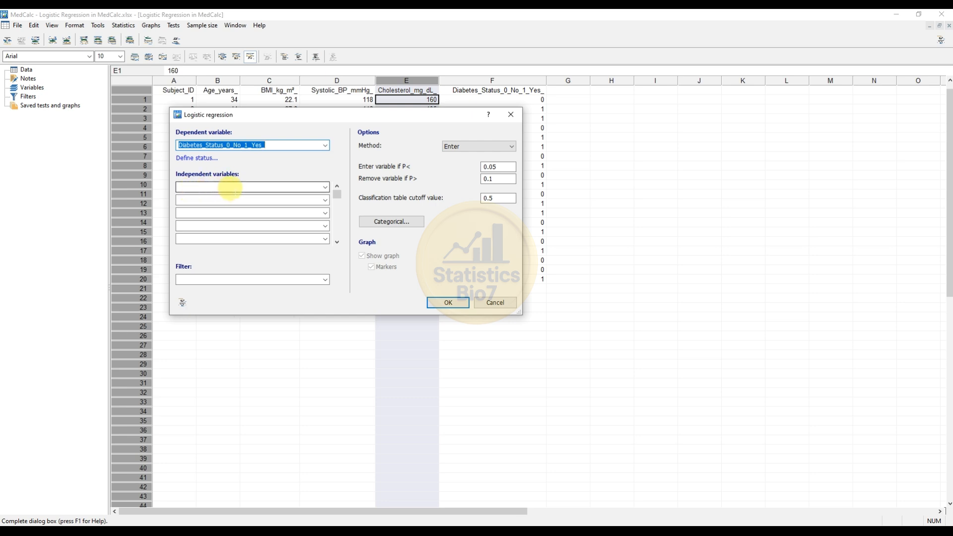
Step: Add Age_years_, BMI_kg_m²_, Systolic_BP_mmHg_ and Cholesterol_mg_dL_ as the four predictors
click(327, 187)
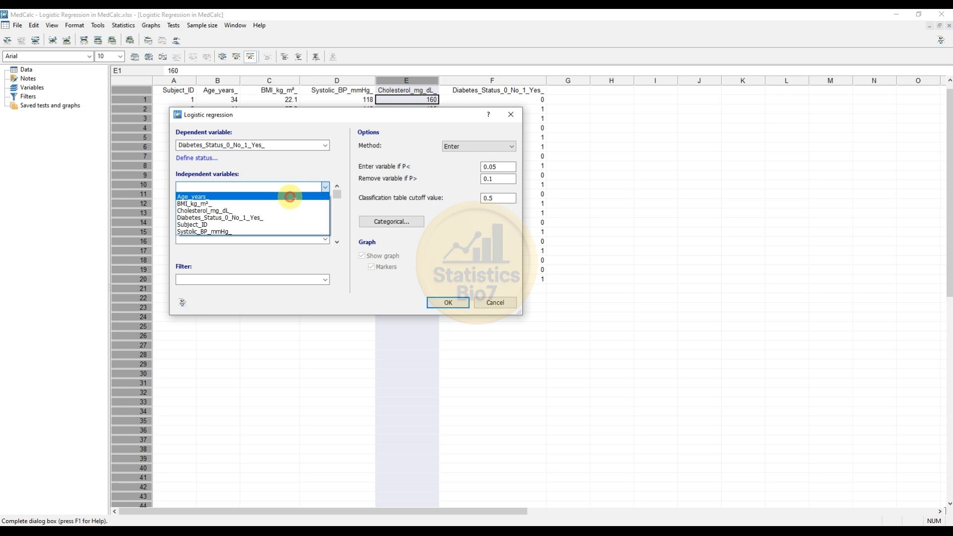
click(291, 196)
click(327, 200)
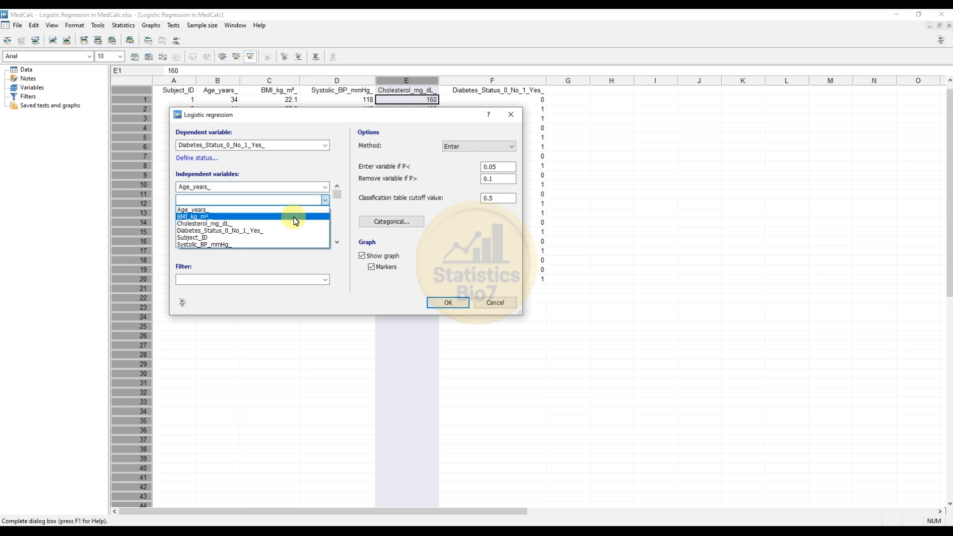
click(296, 221)
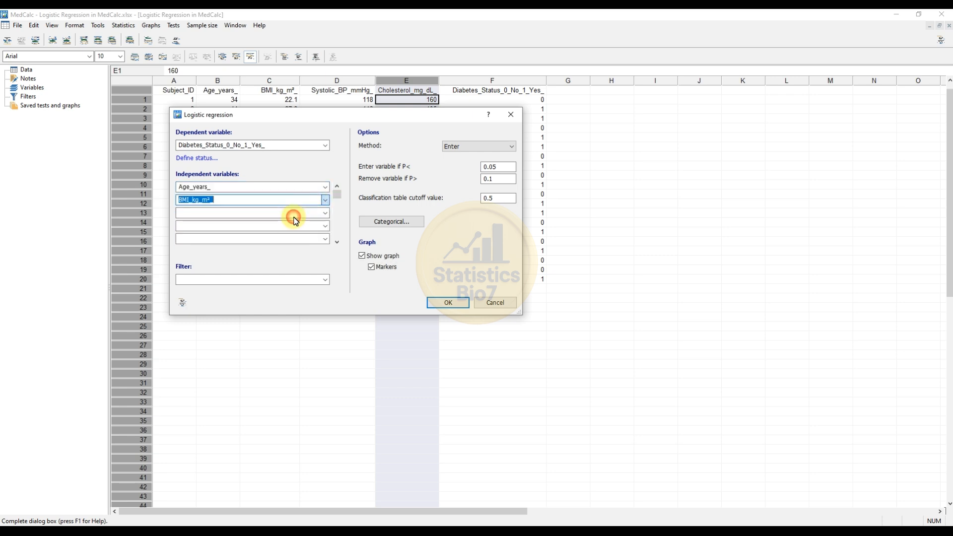
click(327, 214)
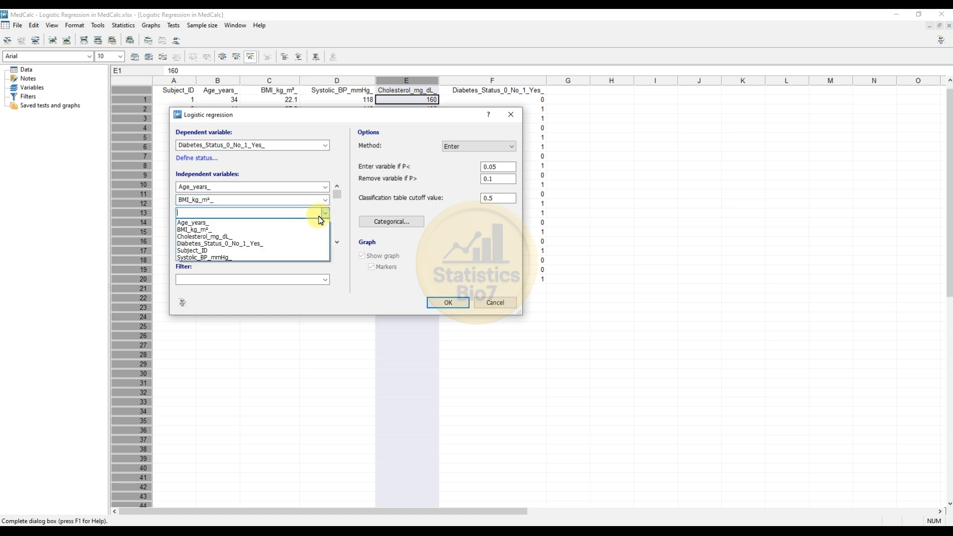
click(251, 259)
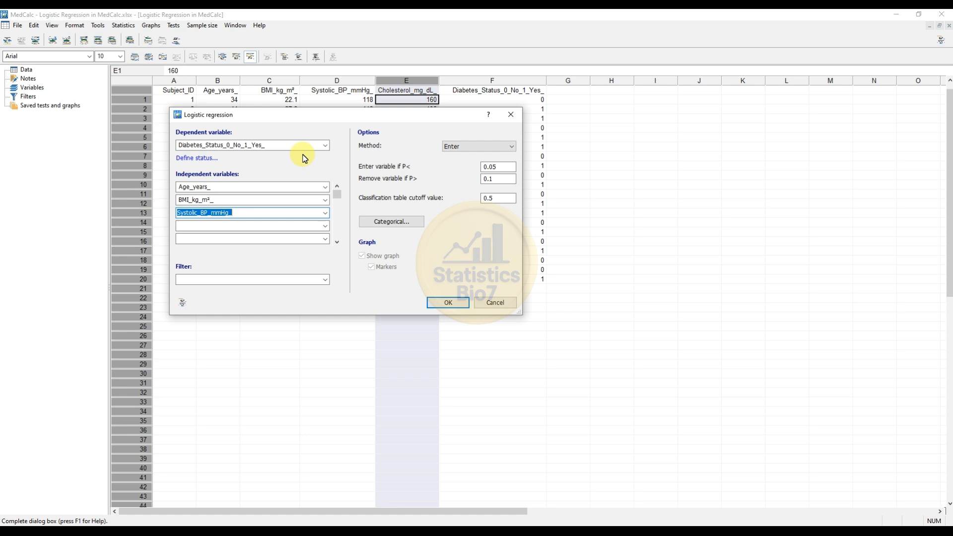
click(325, 228)
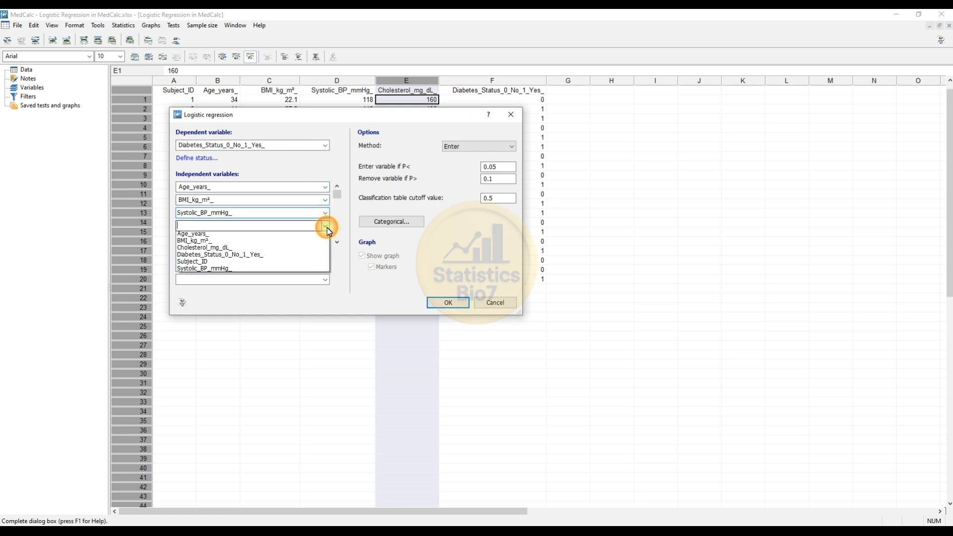
click(288, 249)
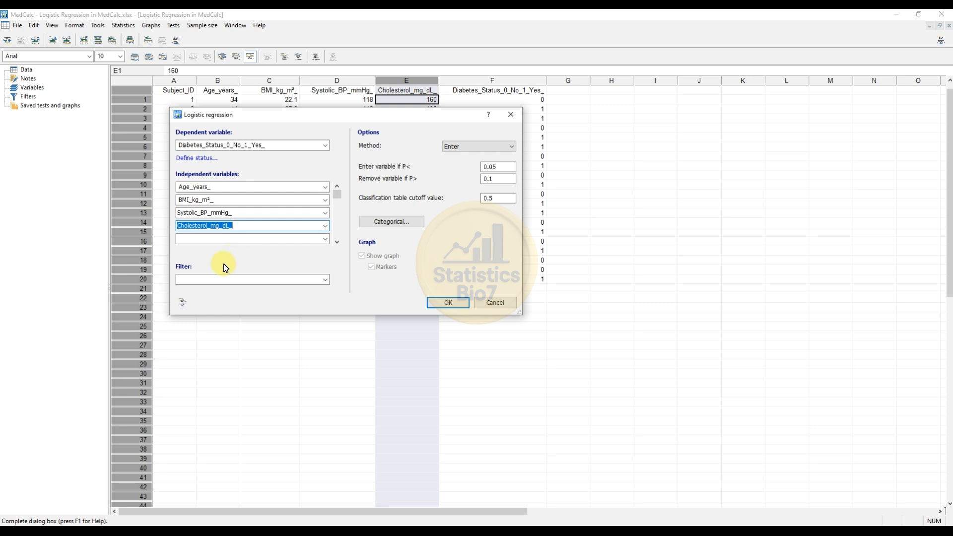
drag(248, 117, 377, 114)
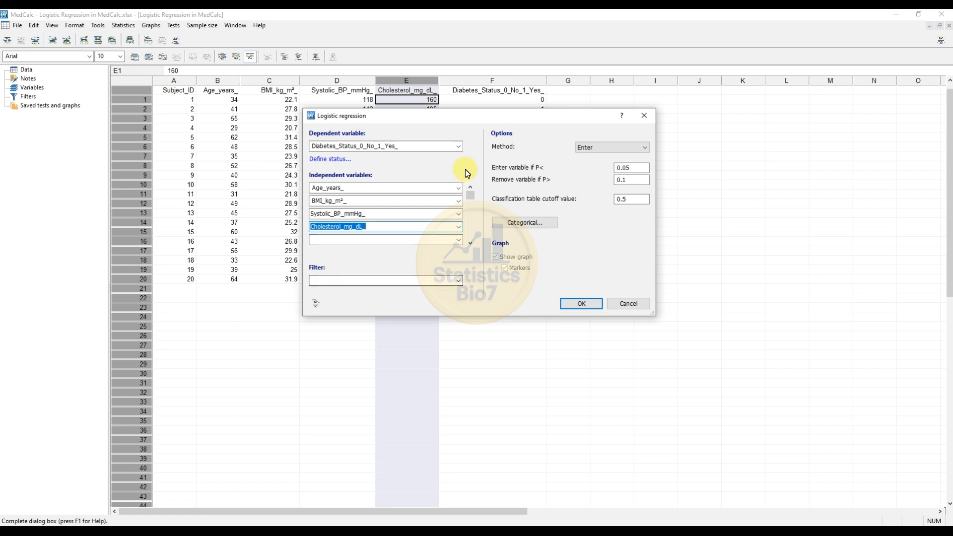
drag(487, 117, 350, 128)
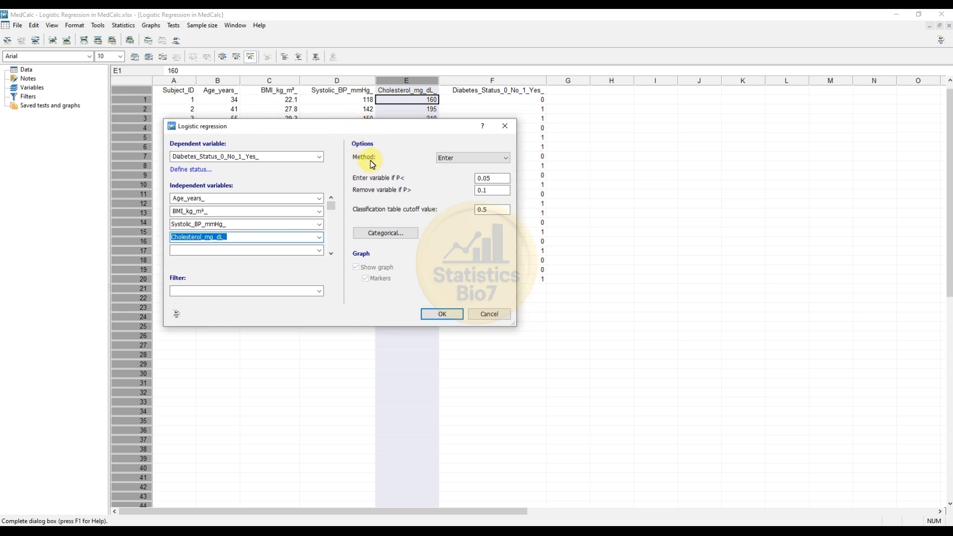
click(452, 160)
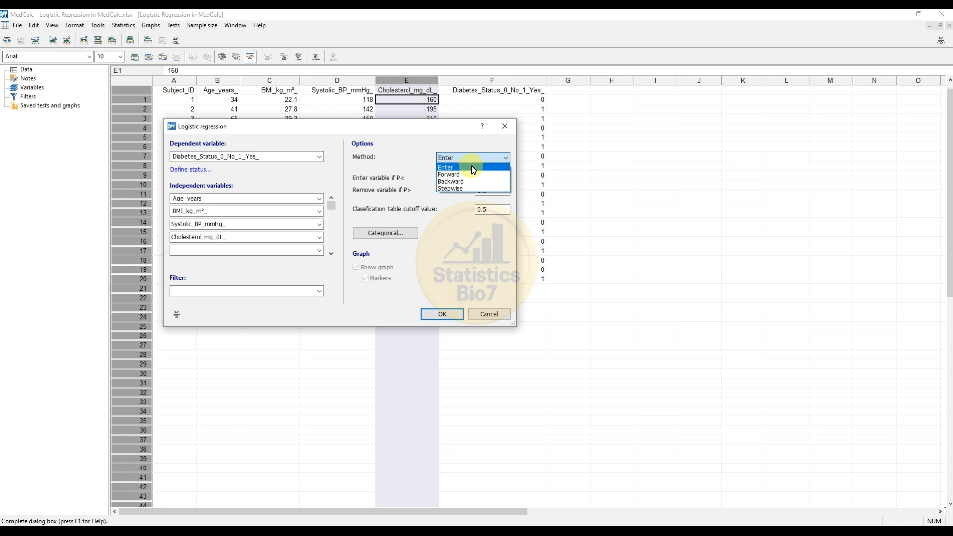
click(413, 165)
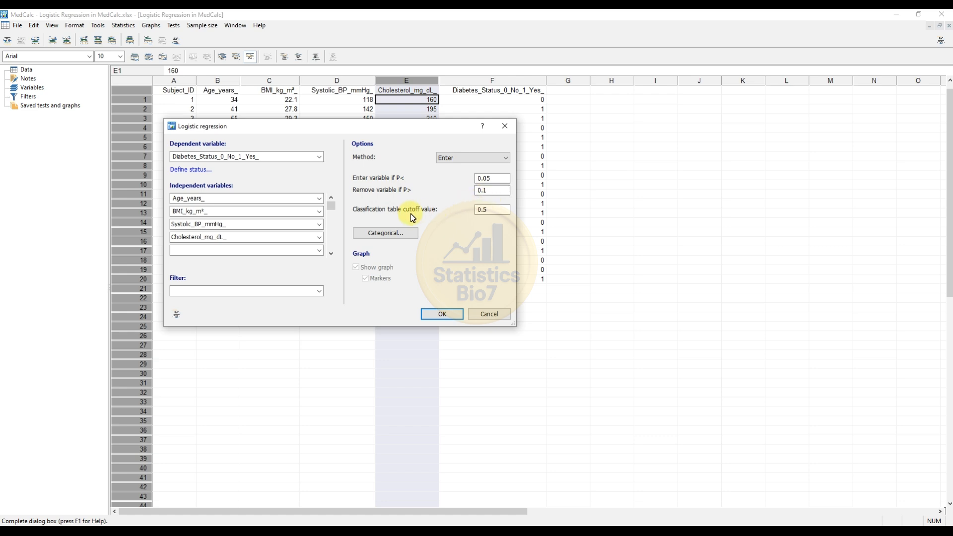
click(491, 211)
Step: Run the regression and view the report with odds ratios for BMI, systolic BP and cholesterol
click(441, 315)
drag(210, 96, 243, 76)
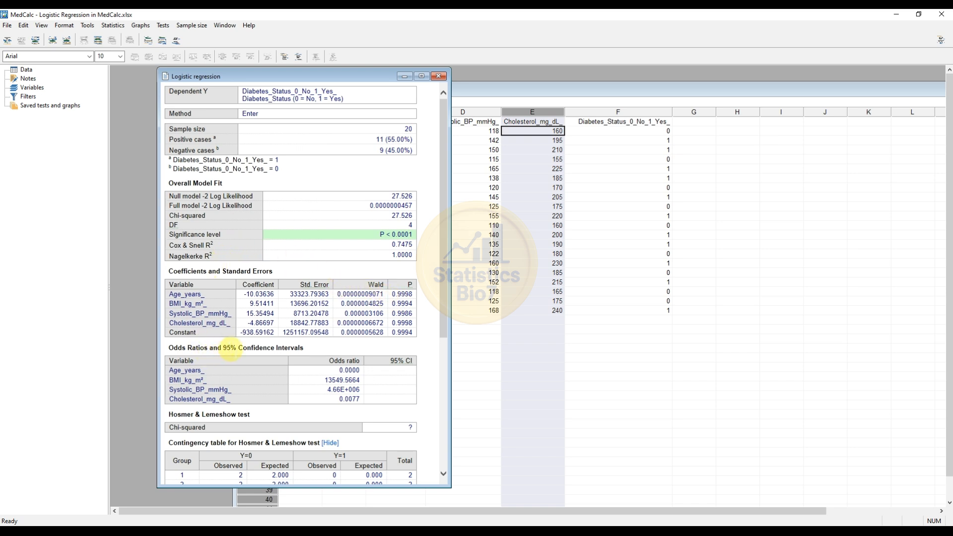
scroll(243, 345, down, 4)
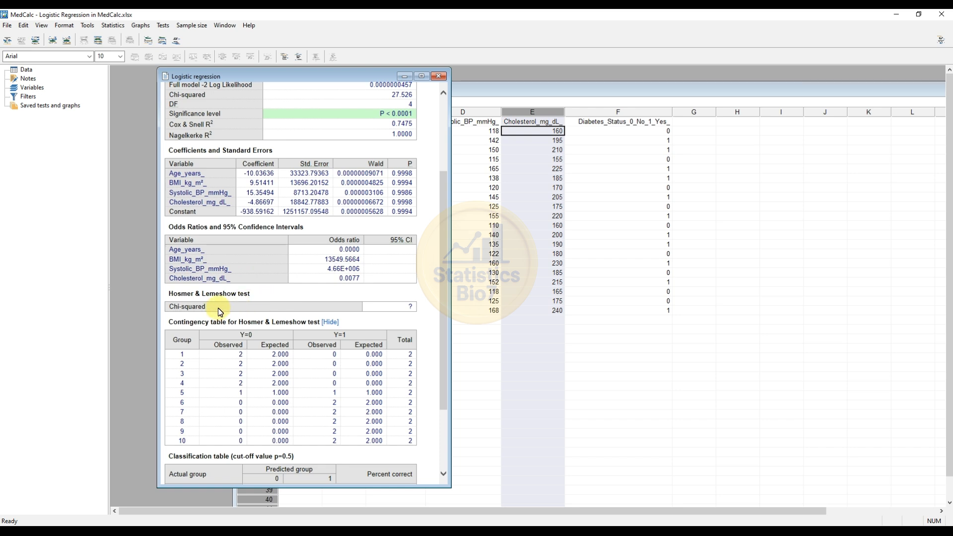
Step: Scroll down to the classification and ROC results, then back to the report's top
scroll(303, 287, down, 3)
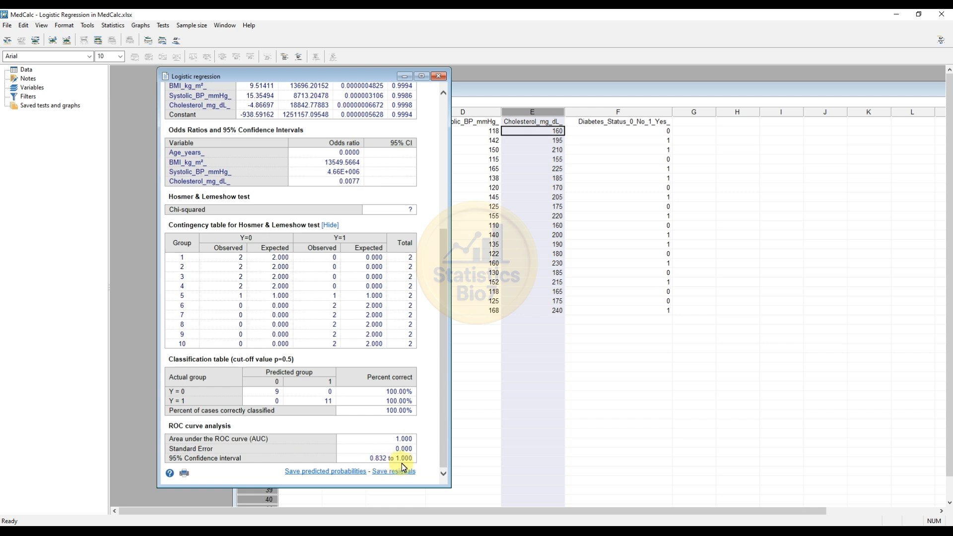
scroll(305, 365, up, 5)
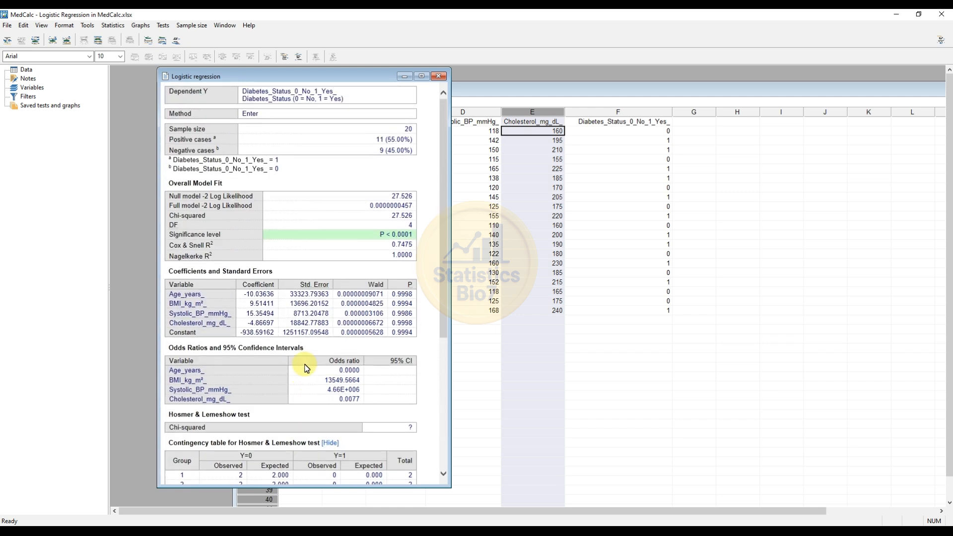